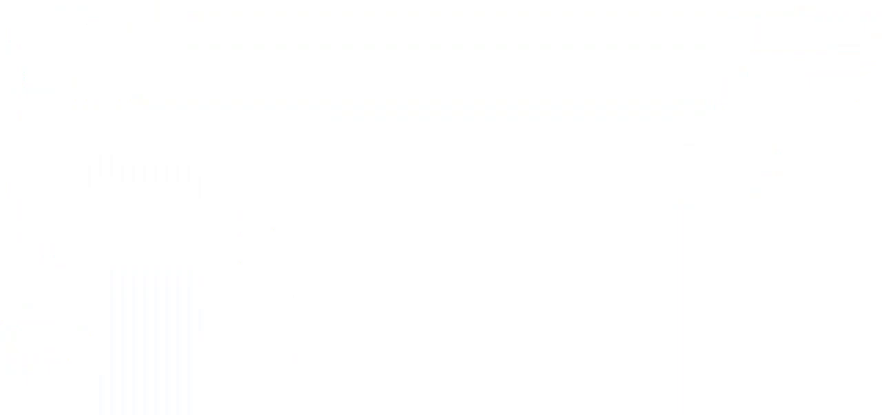
Open the new.satechinc site and go to its Anti-Fatigue application page
type("new.satechin")
type("c")
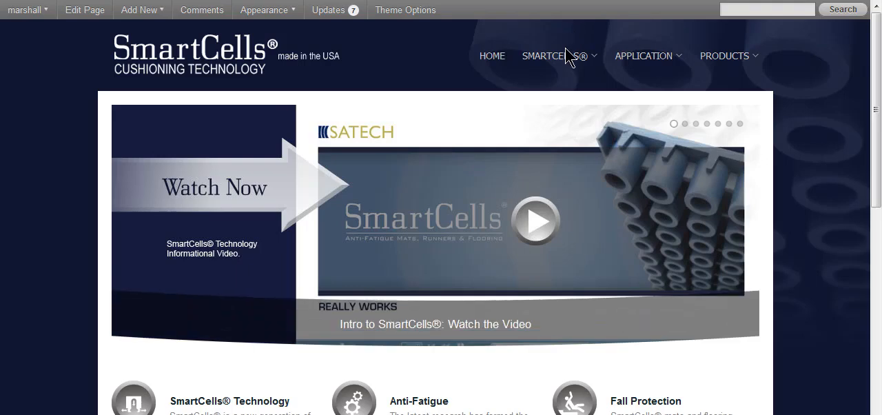
mouse_move(565, 58)
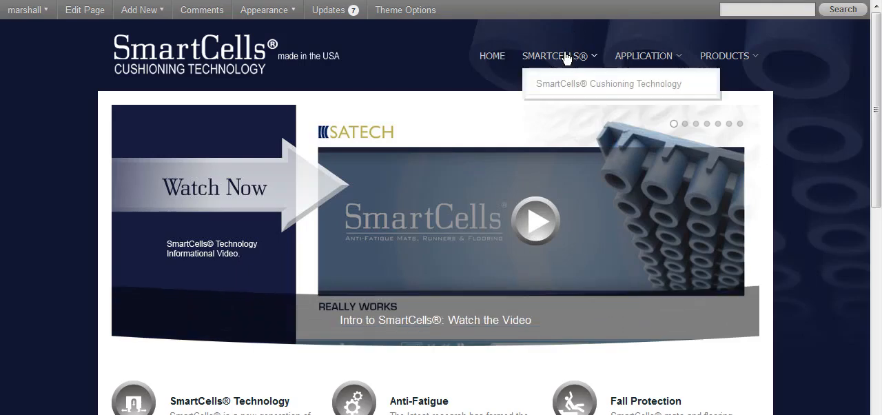
mouse_move(644, 61)
mouse_move(643, 96)
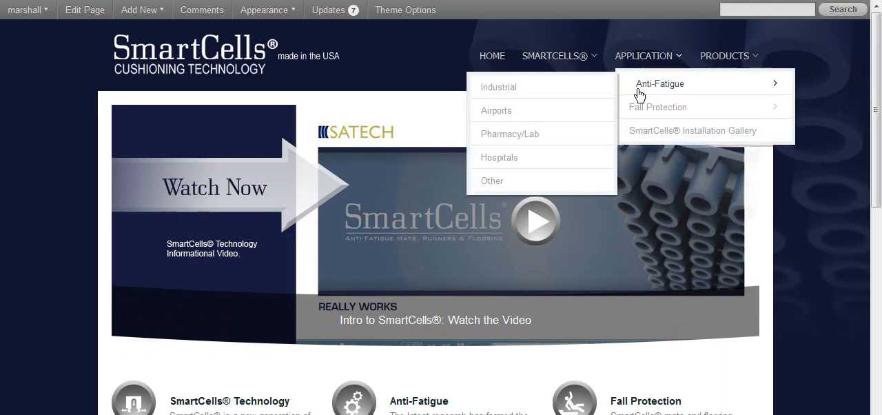
left_click(639, 90)
Examine the Products and Applications submenus in the Anti Fatigue sidebar by expanding and collapsing them
scroll(877, 213, "down", 2)
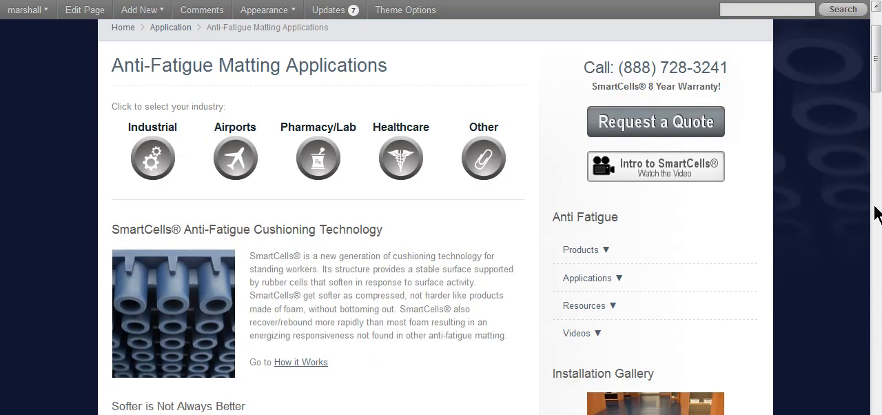
scroll(877, 212, "down", 2)
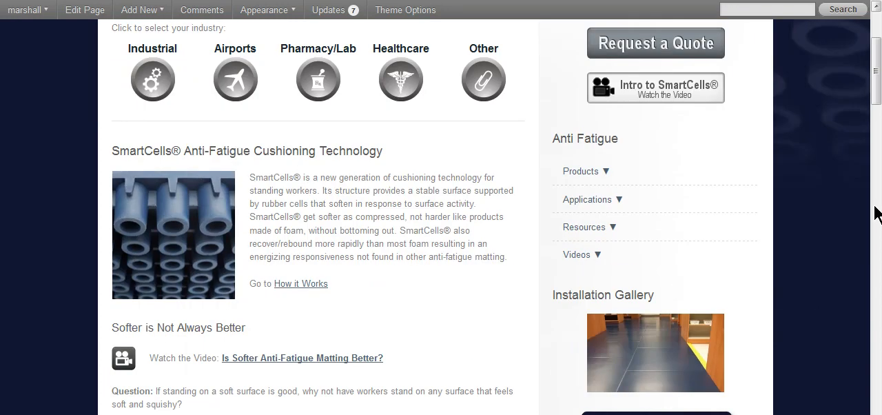
left_click(583, 173)
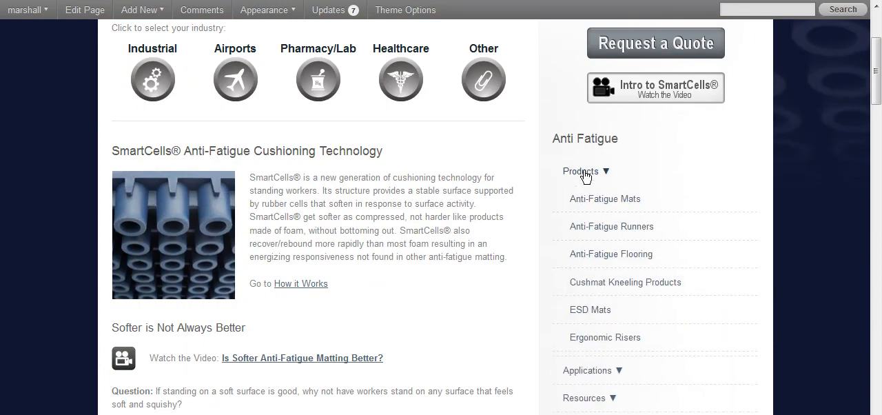
left_click(584, 173)
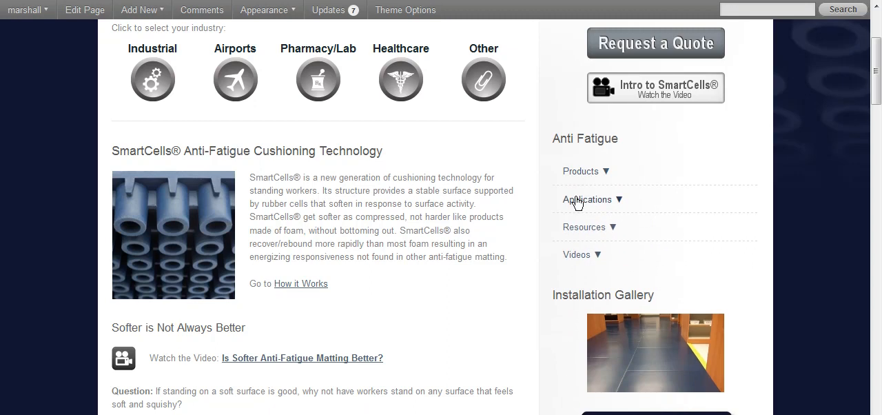
left_click(577, 200)
left_click(577, 200)
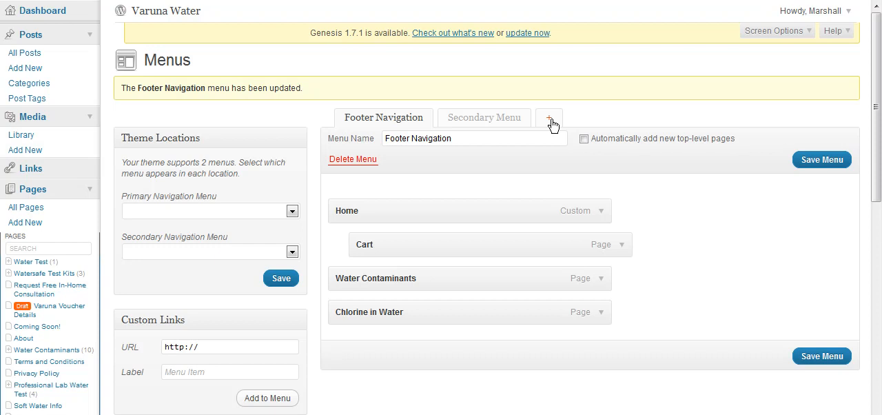
Start a blank new menu on the Varuna Water Menus page and review the pages and categories available for it
left_click(551, 123)
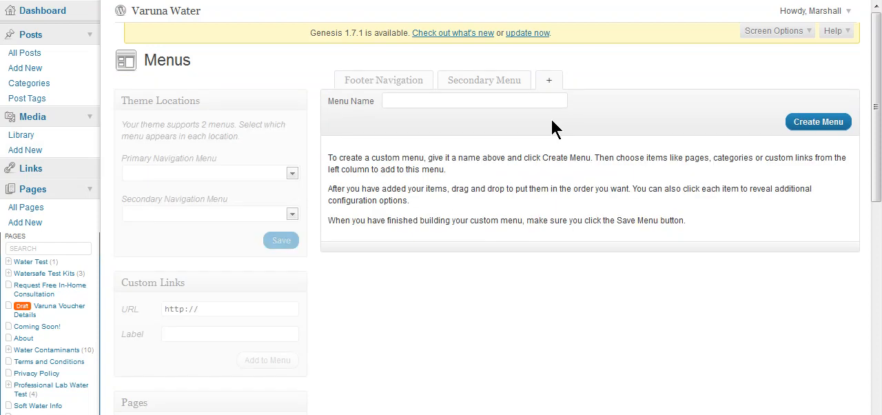
scroll(549, 141, "down", 5)
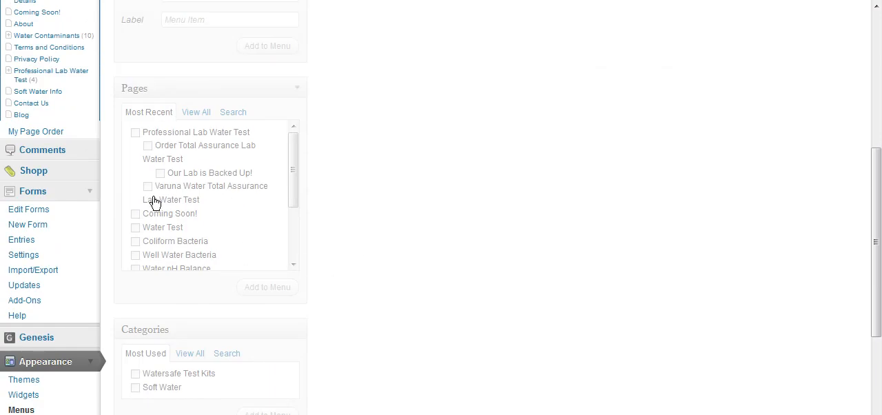
scroll(617, 250, "up", 5)
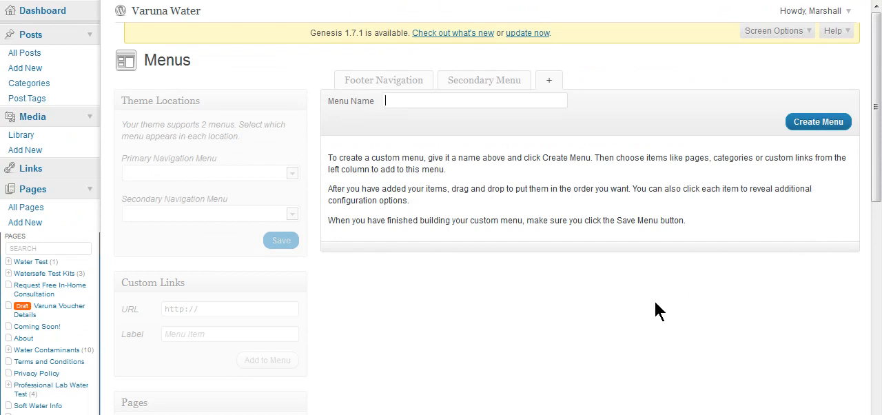
Go to the Widgets page, review the available widgets, and expand the Secondary Sidebar area
scroll(2, 193, "down", 5)
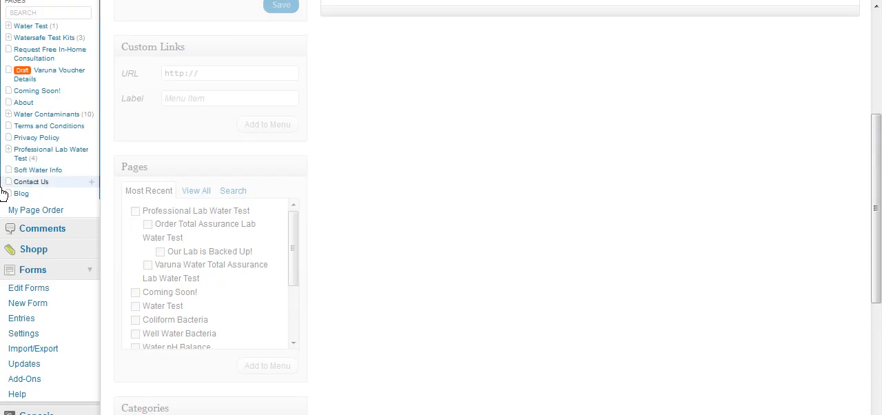
scroll(3, 193, "down", 2)
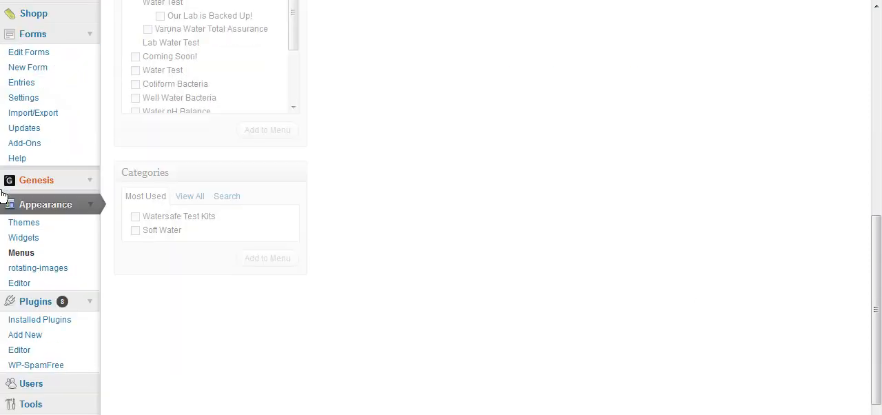
left_click(24, 239)
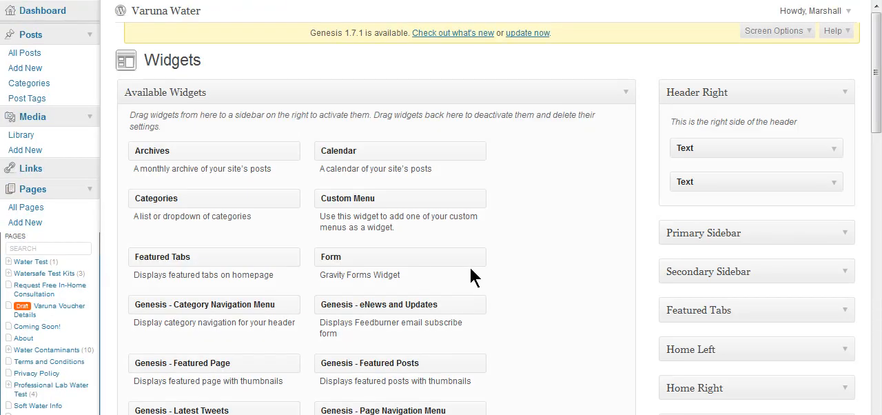
scroll(595, 262, "down", 2)
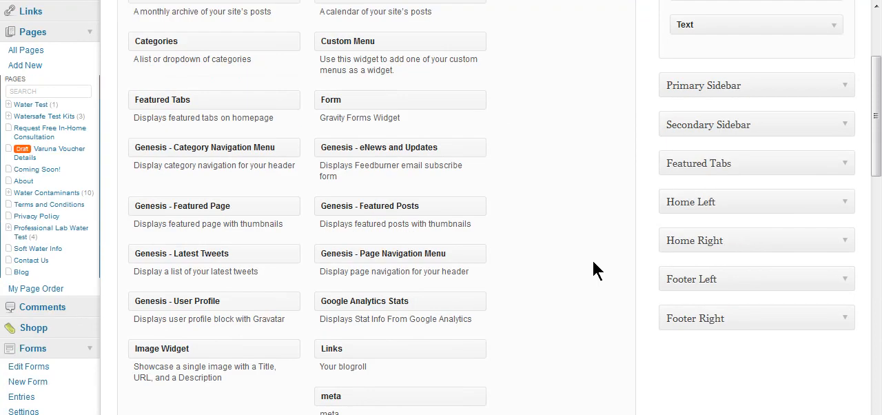
scroll(592, 261, "up", 1)
scroll(592, 262, "down", 1)
scroll(593, 198, "up", 2)
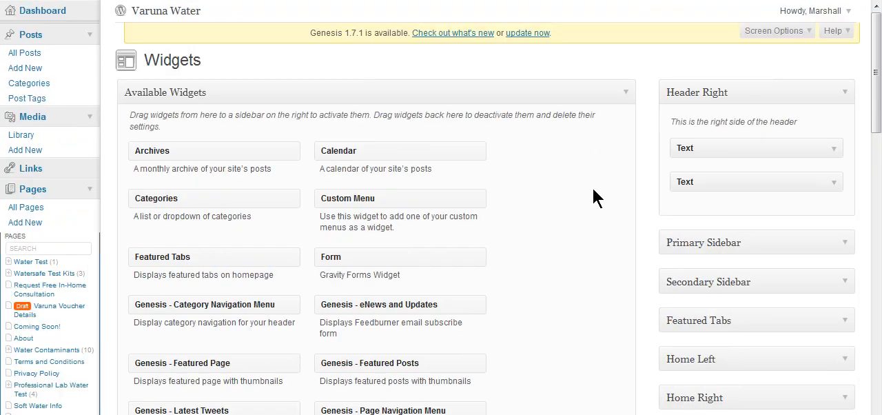
scroll(583, 200, "down", 1)
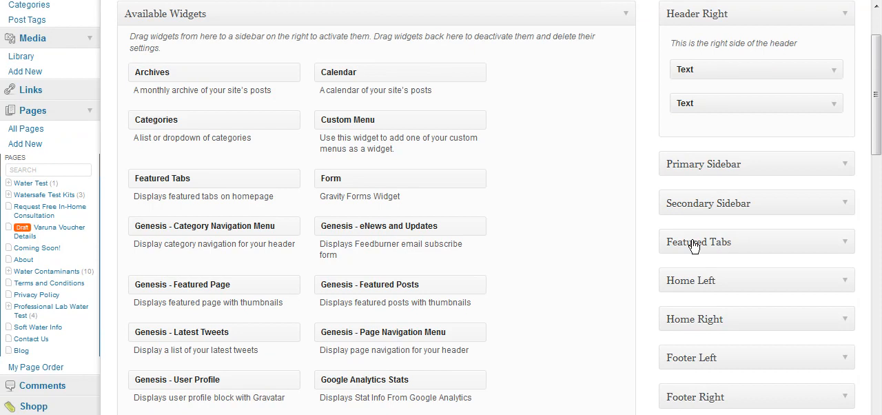
left_click(848, 208)
left_click_drag(880, 138, 880, 155)
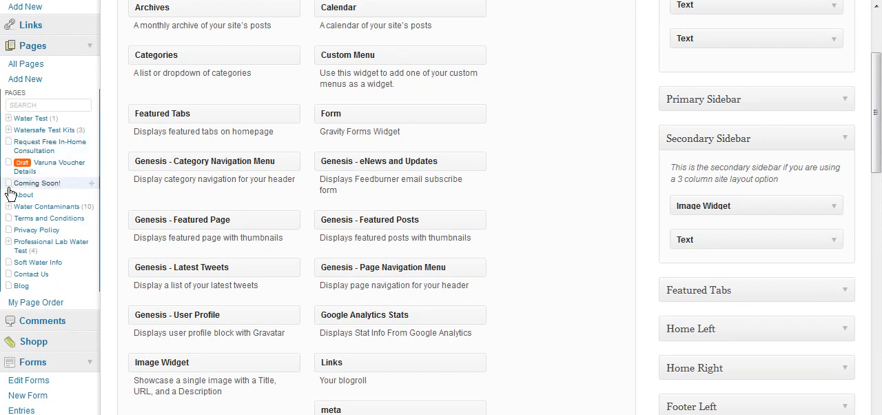
Open the Water Contaminants page editor in a new tab and examine its Genesis layout options
right_click(19, 212)
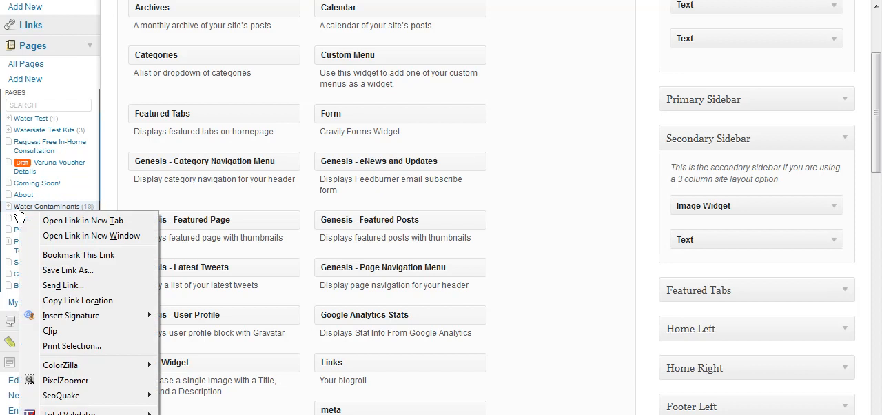
left_click(27, 220)
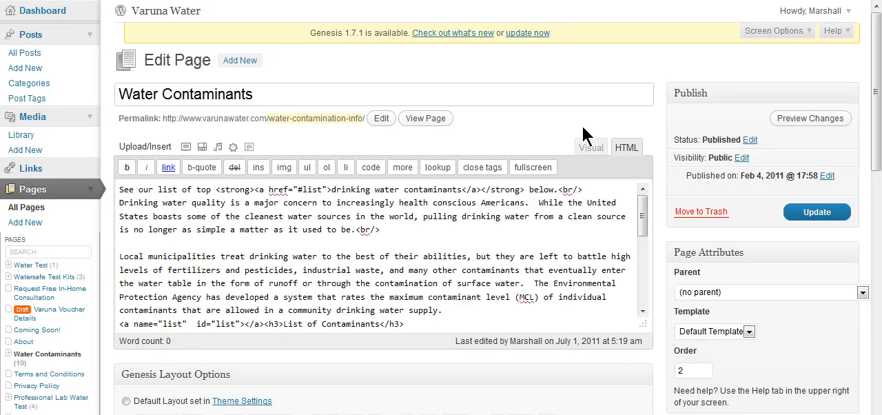
scroll(879, 97, "down", 3)
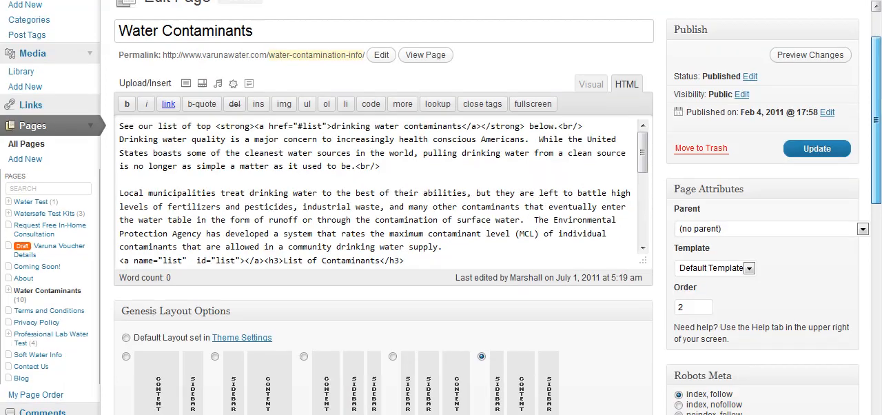
scroll(877, 138, "down", 3)
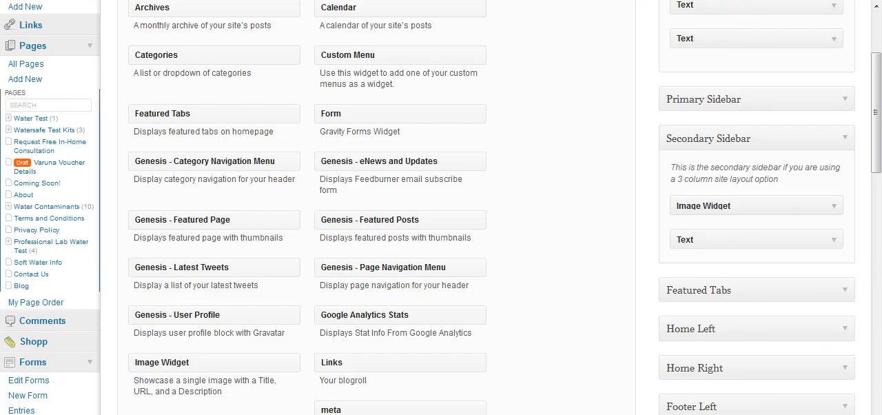
Back on the Widgets page, inspect the settings of the Image Widget and the Text widget in the Secondary Sidebar
left_click_drag(879, 144, 879, 156)
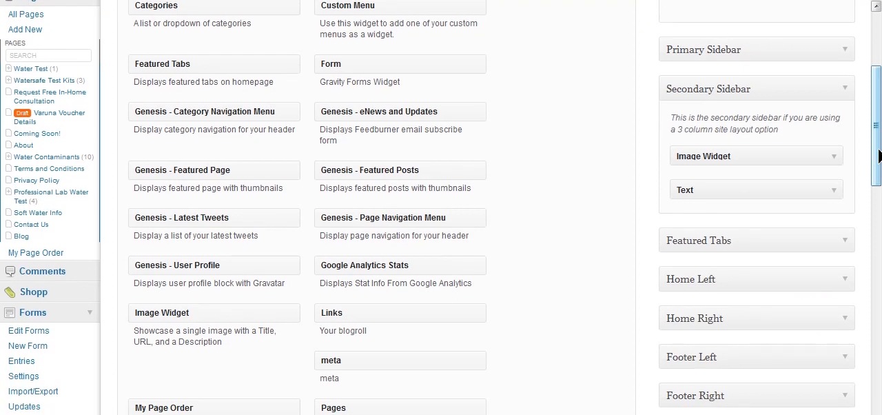
left_click(833, 160)
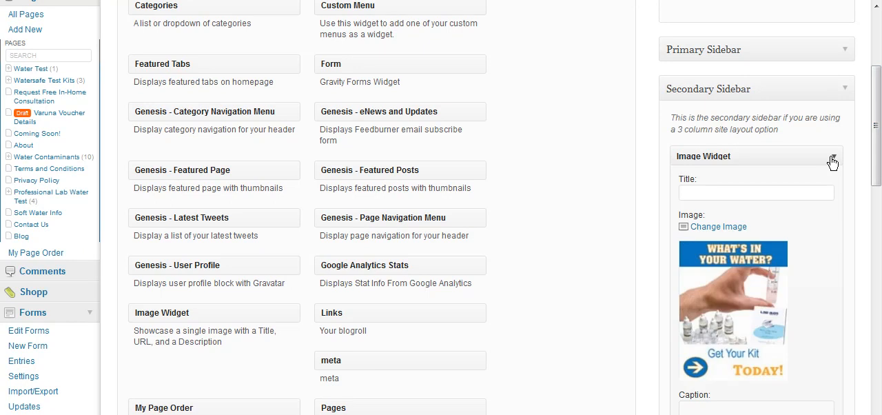
left_click(833, 160)
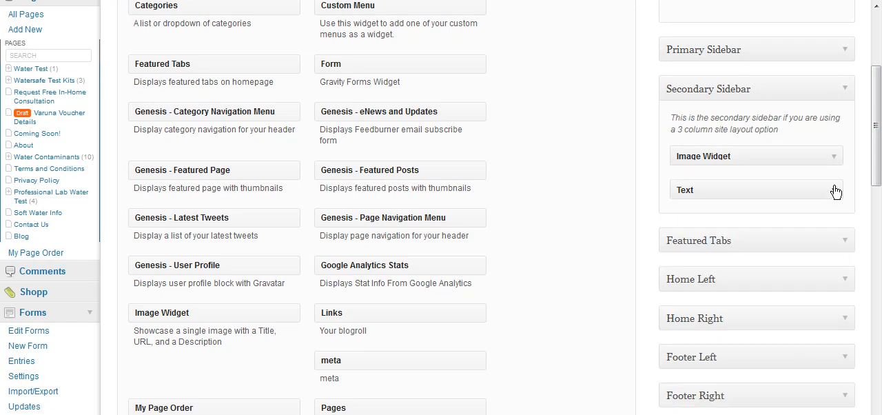
left_click(834, 191)
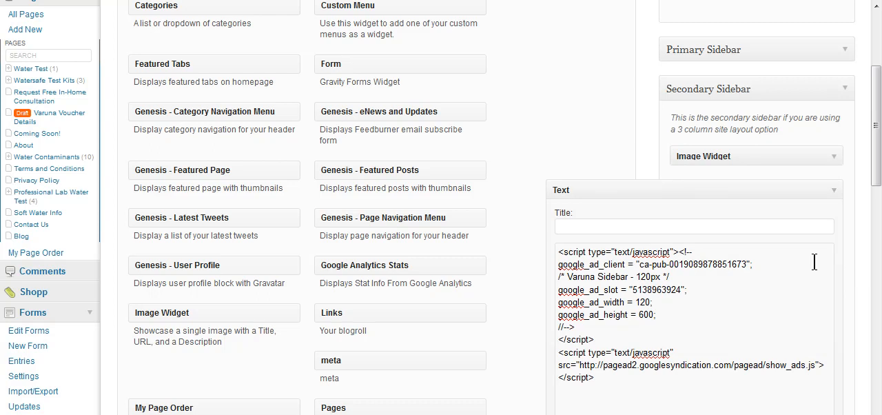
scroll(820, 260, "down", 2)
scroll(821, 260, "up", 2)
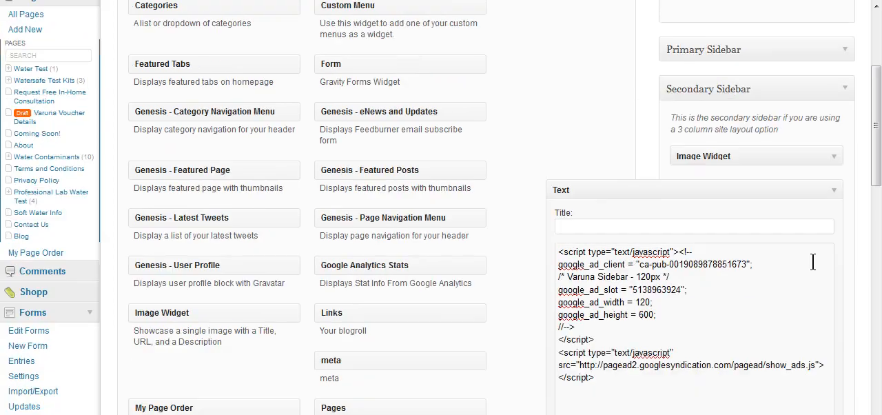
left_click(834, 192)
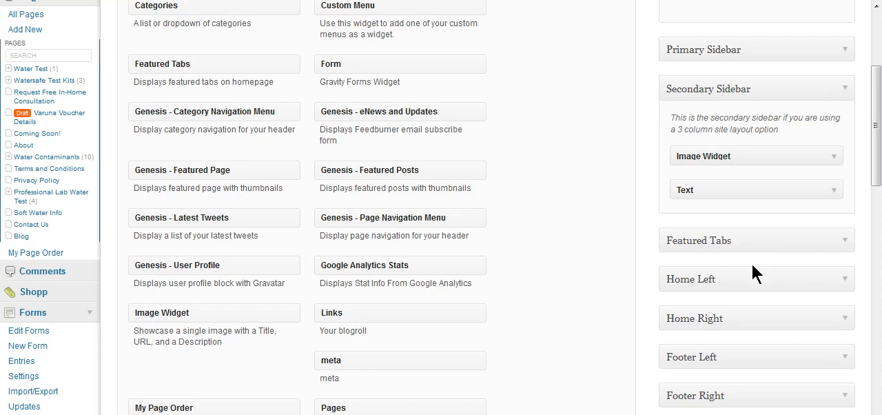
Move the Text widget from the Secondary Sidebar to Inactive Widgets, keeping its settings
left_click_drag(881, 150, 881, 167)
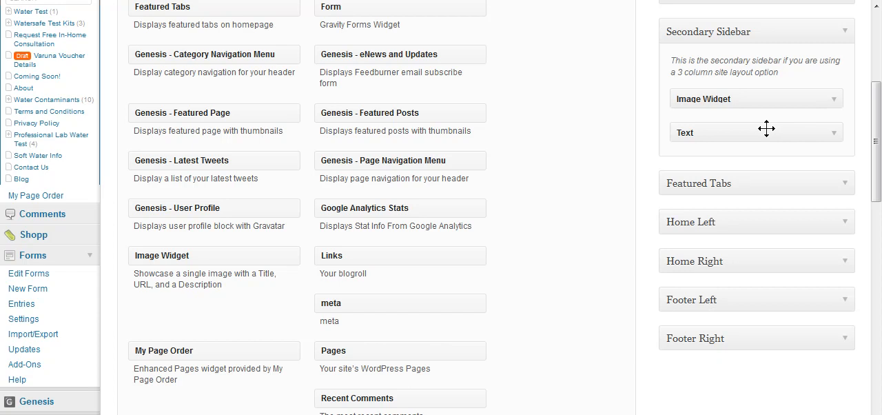
left_click_drag(767, 128, 413, 372)
scroll(589, 324, "down", 10)
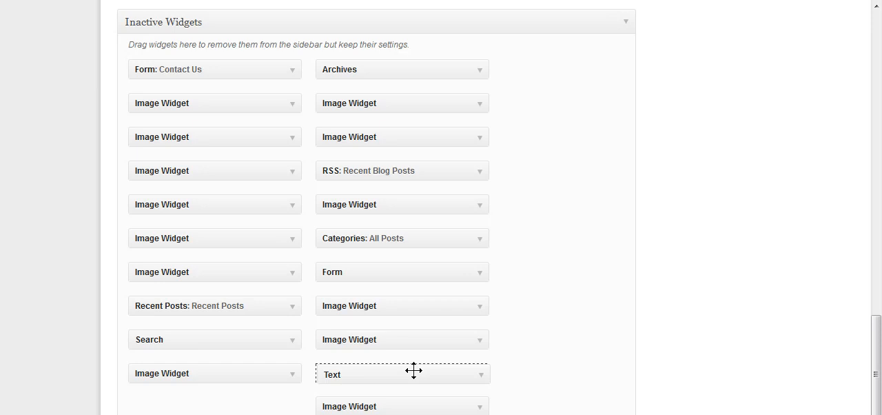
scroll(753, 363, "up", 15)
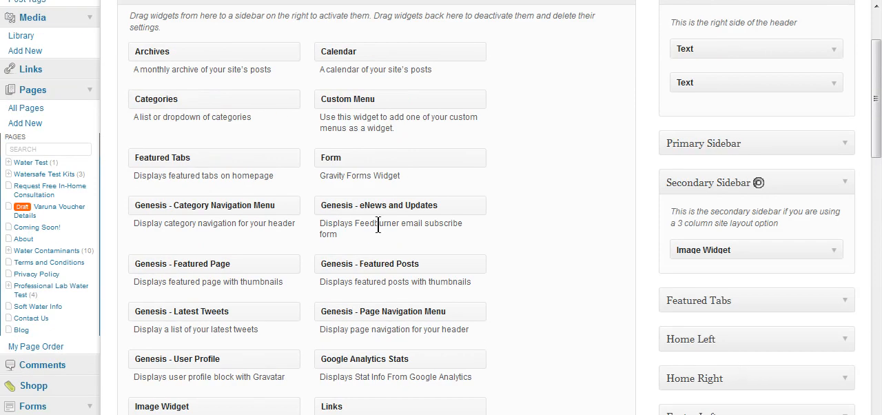
Add a Custom Menu widget to the Secondary Sidebar below the Image Widget
scroll(448, 237, "down", 1)
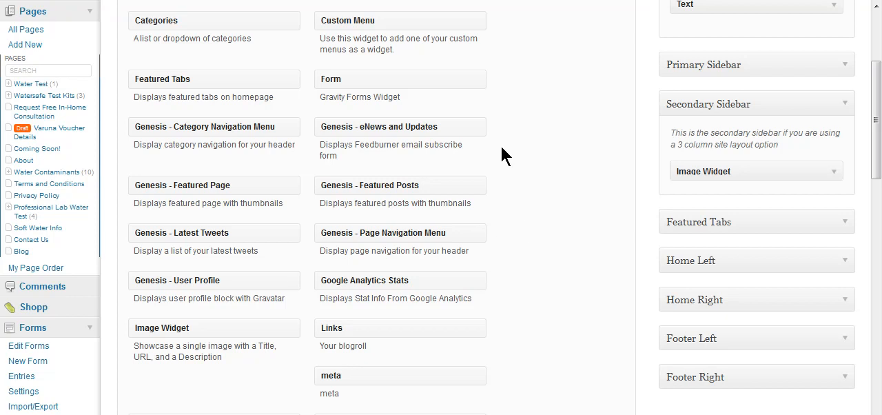
scroll(543, 171, "up", 1)
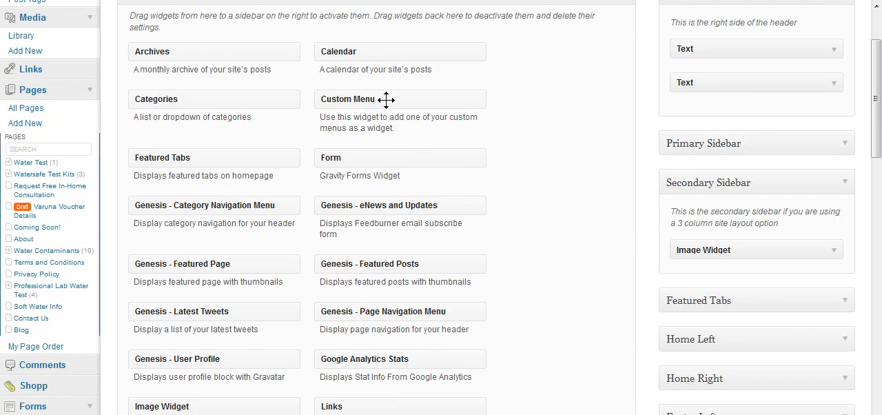
left_click_drag(387, 100, 739, 279)
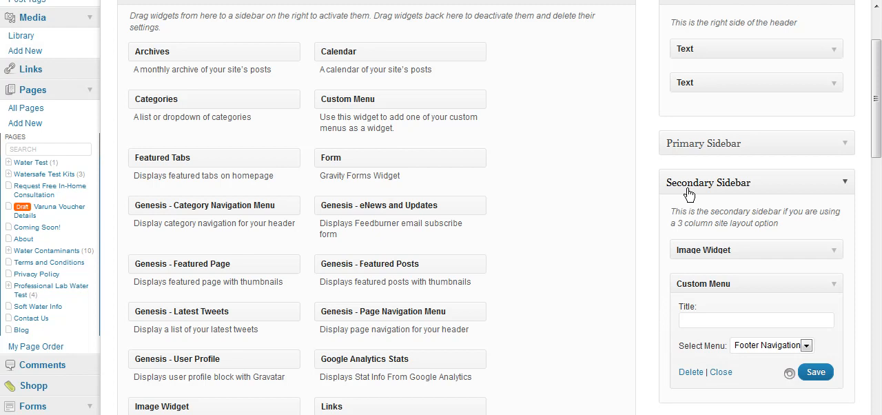
Select Footer Navigation as the menu for the Custom Menu widget, leaving its title blank
scroll(877, 363, "down", 2)
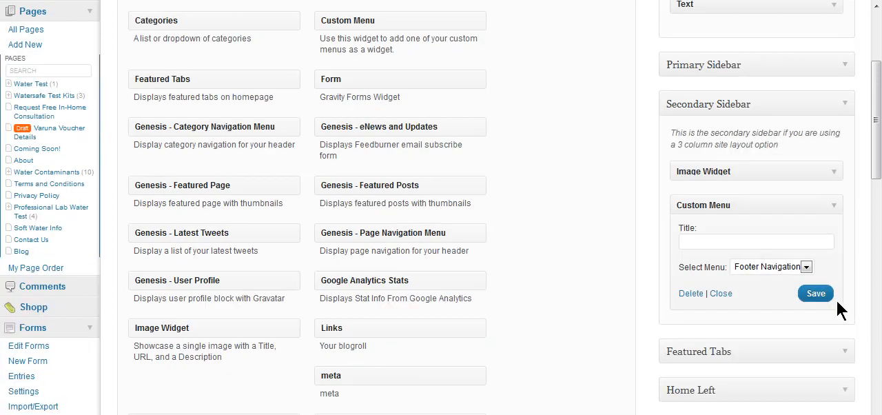
left_click(808, 269)
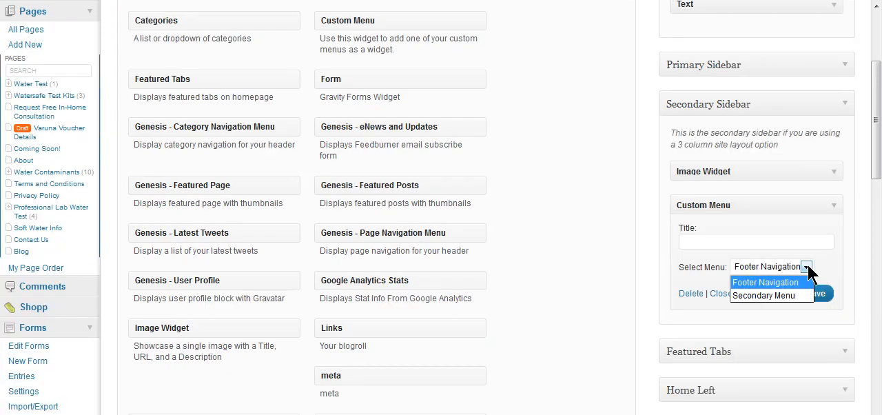
left_click(766, 283)
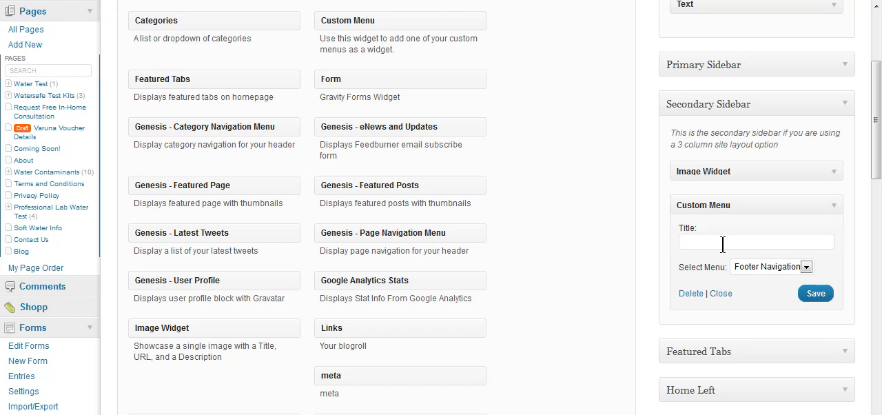
Title the Custom Menu widget in the Secondary Sidebar "Footer" and save it
type("Footer")
left_click(820, 297)
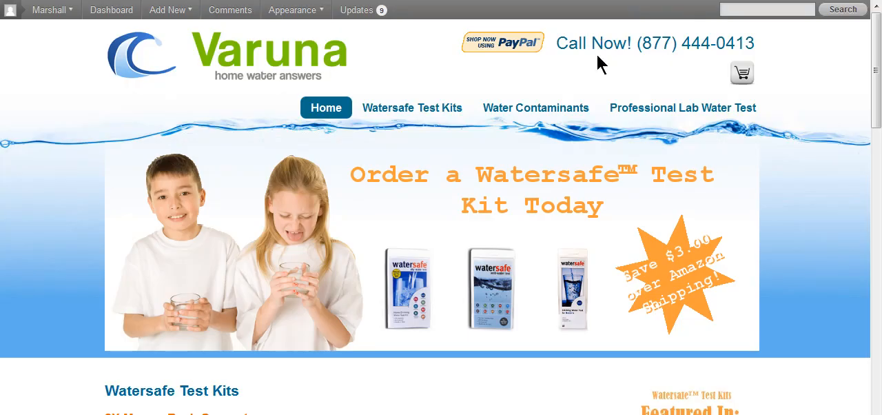
Open the live site's Water Contaminants page and check how the Footer menu is displayed in the sidebar
left_click(529, 109)
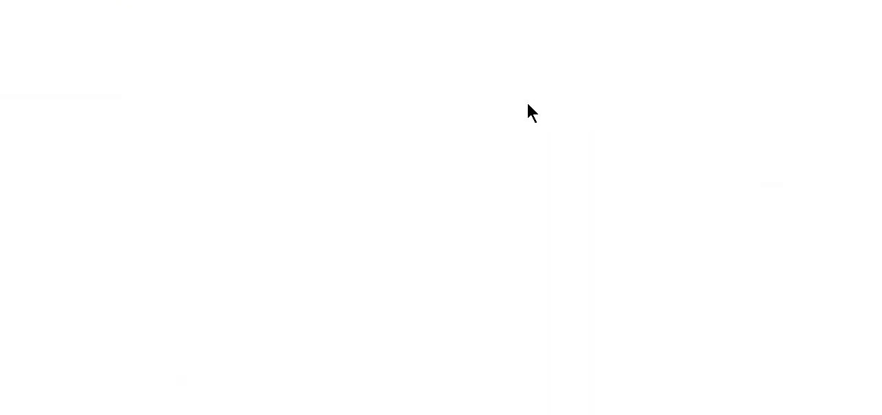
scroll(449, 177, "down", 2)
scroll(449, 177, "down", 2)
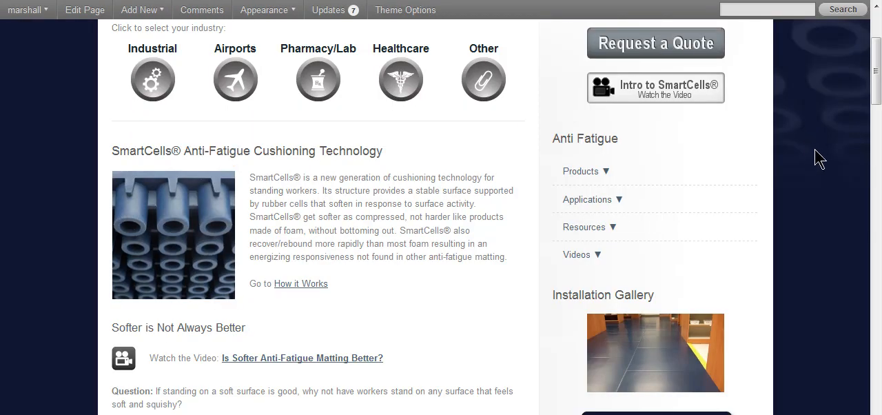
On the SmartCells site, expand Applications in the Anti Fatigue sidebar menu and examine its submenu entries
left_click(586, 199)
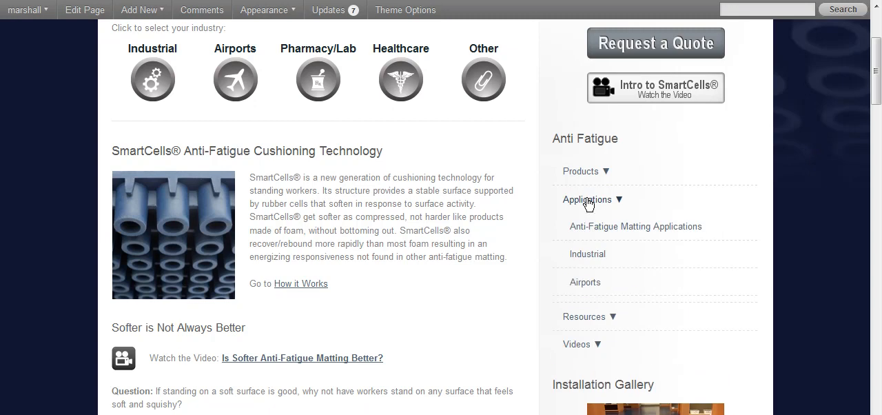
scroll(668, 221, "down", 1)
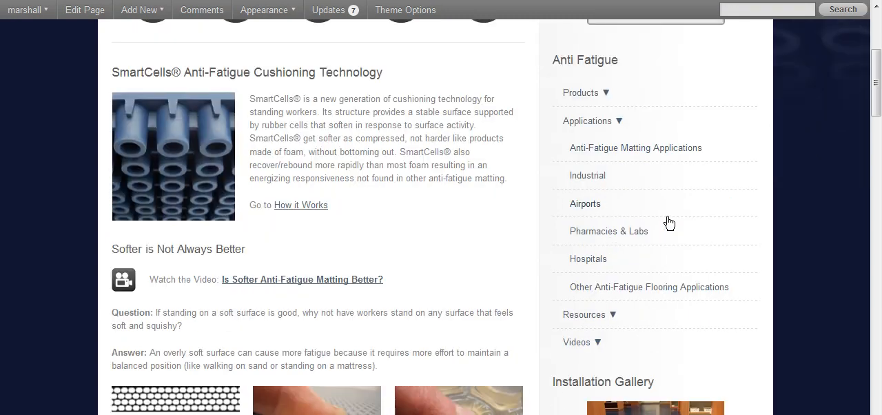
scroll(669, 221, "down", 1)
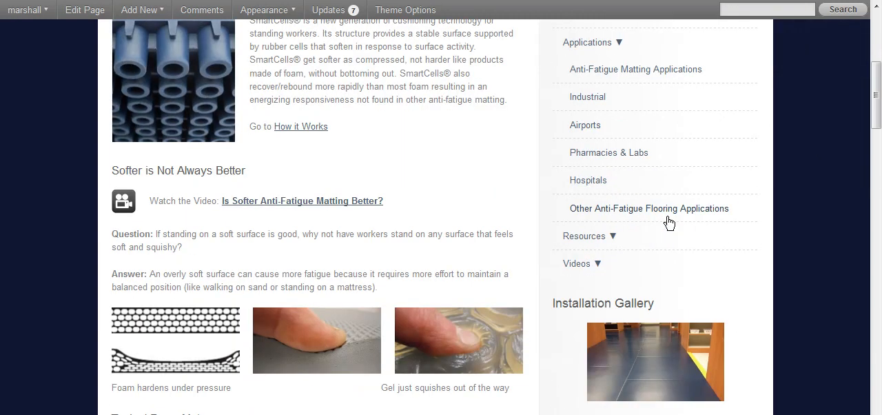
scroll(669, 222, "up", 2)
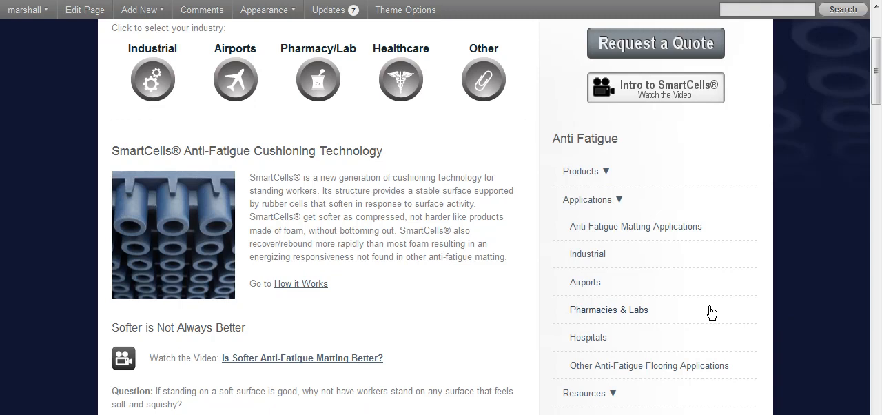
scroll(689, 207, "up", 3)
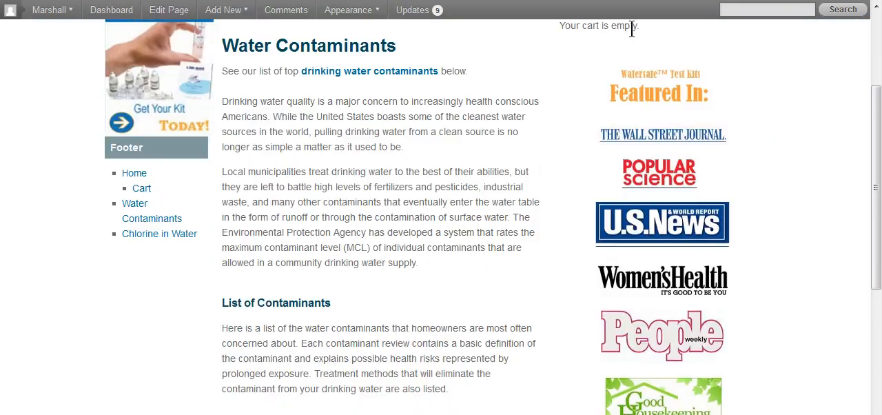